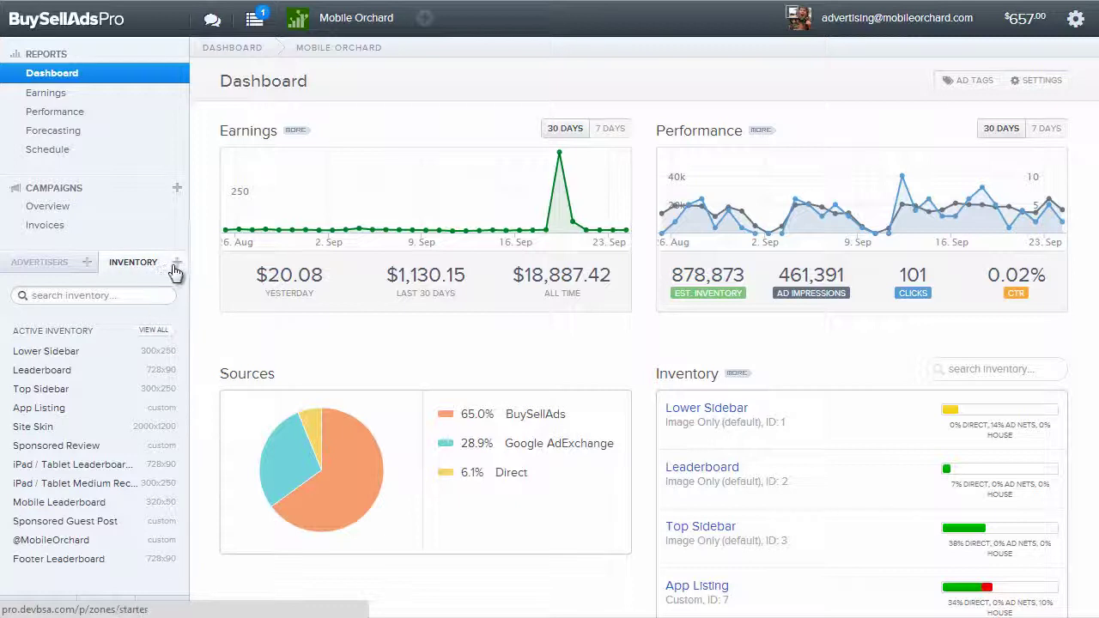
Start a new website ad zone with the Image Only (default) template and title it "Test Leaderboard Zone".
click(176, 263)
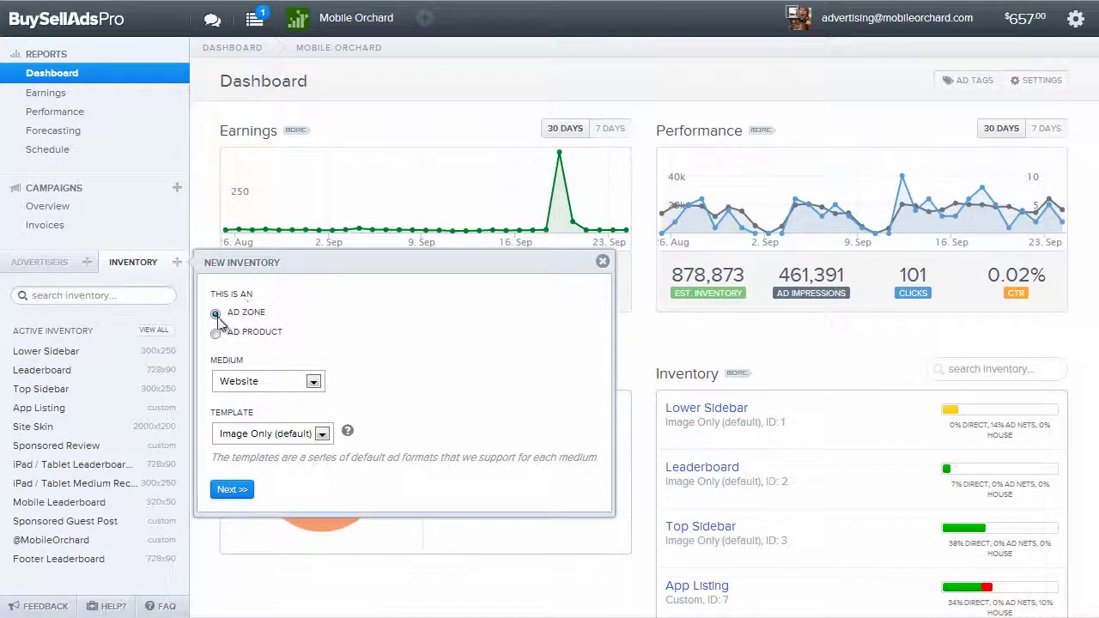
click(231, 490)
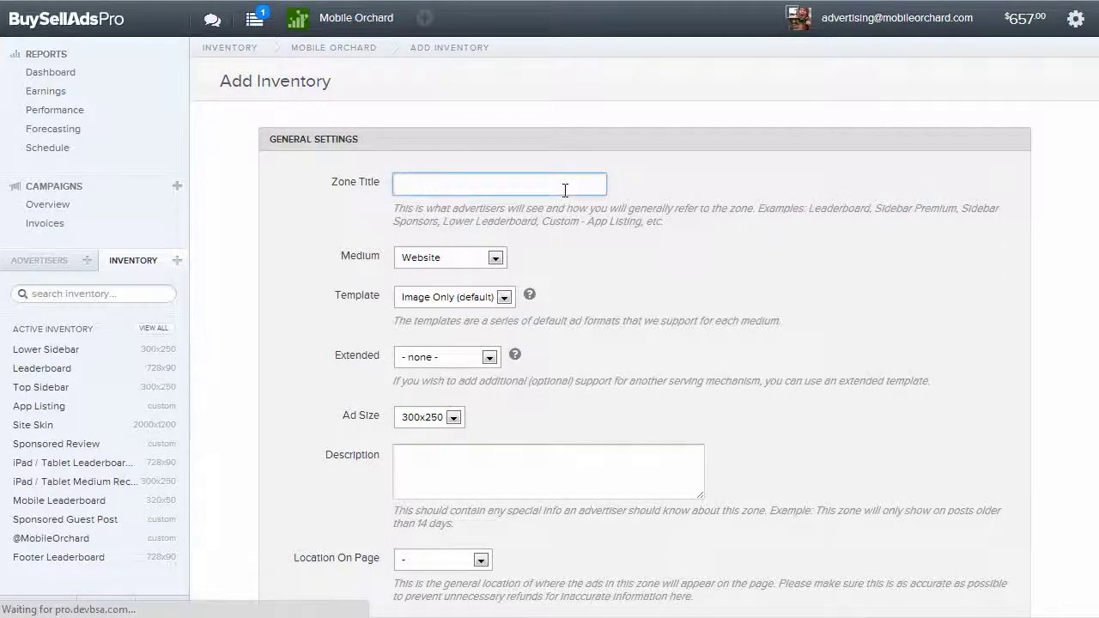
text(Test Leaderboard Zone)
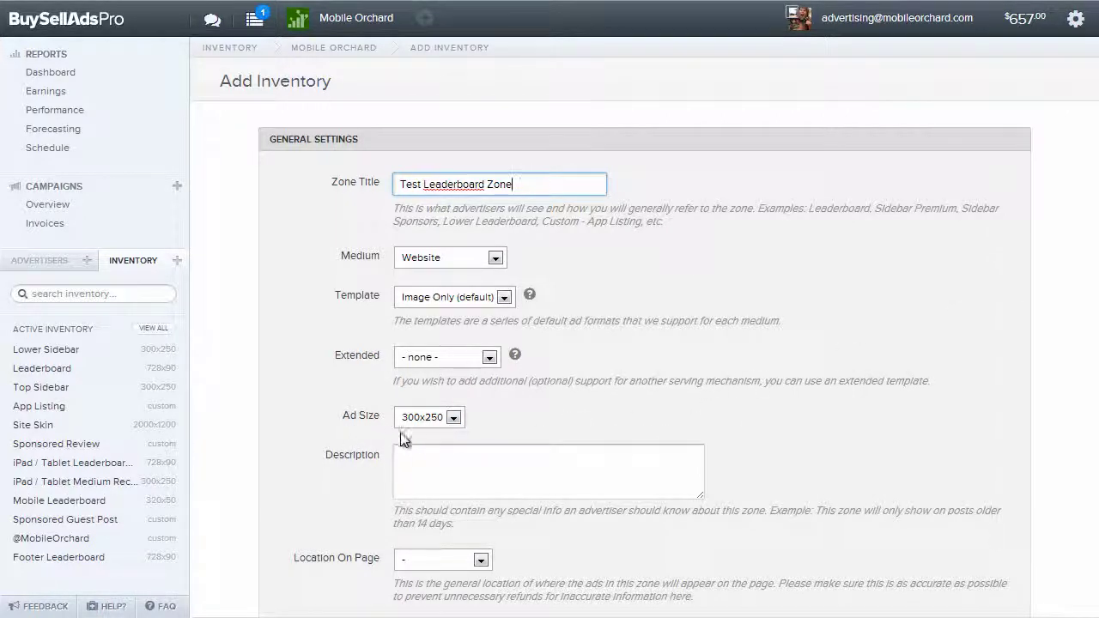
Set the new zone's ad size to 728x90 and its location on the page to Top Center.
click(423, 419)
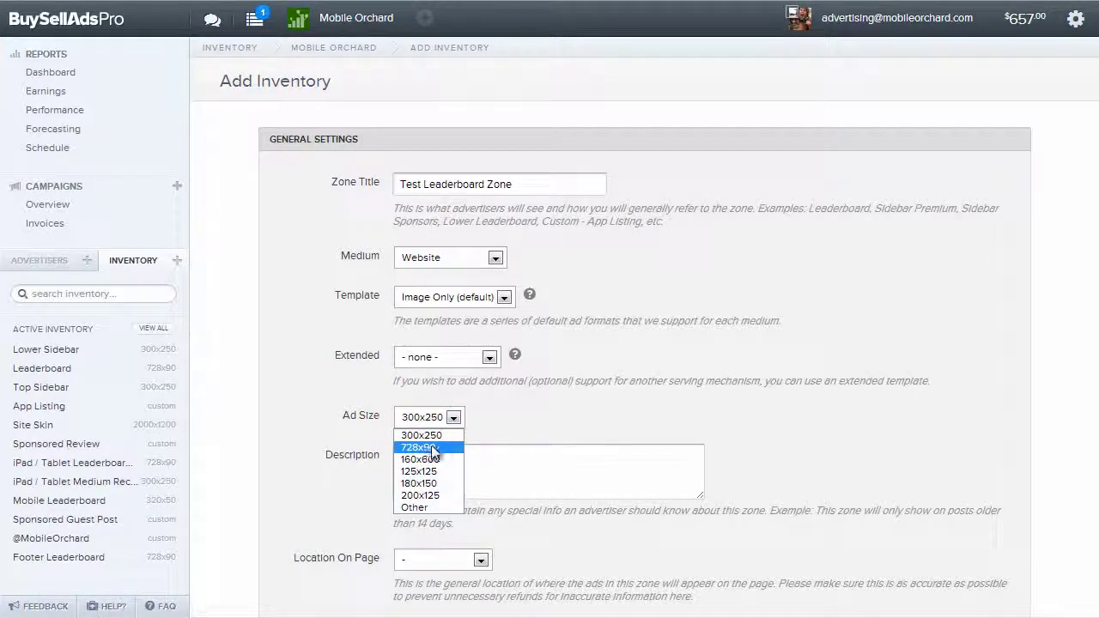
click(421, 448)
scroll(410, 355, down, 3)
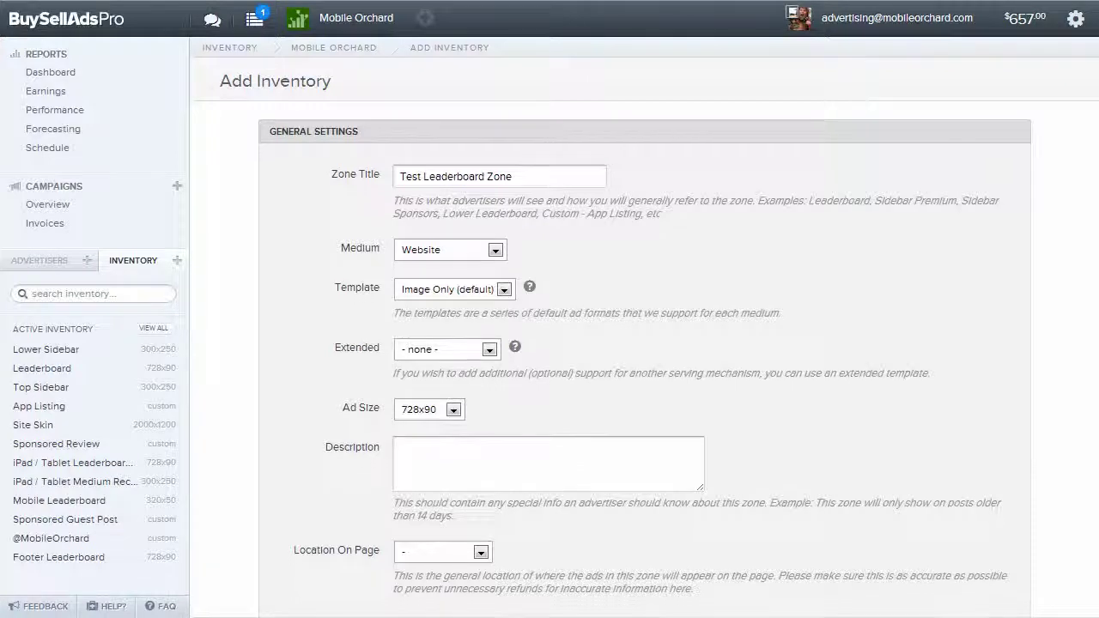
click(410, 355)
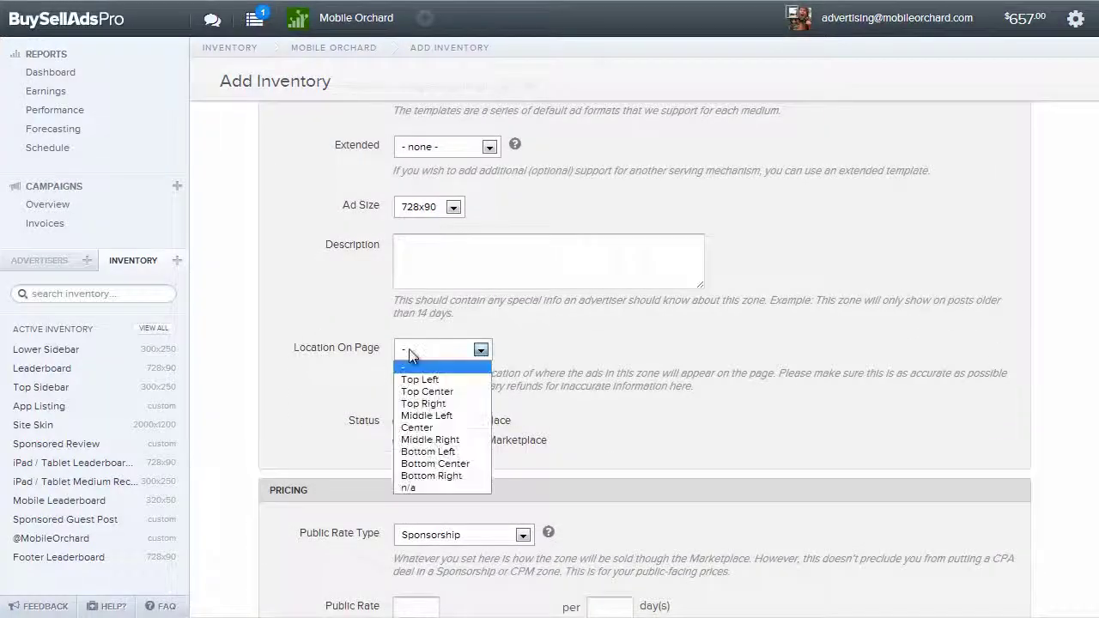
click(443, 391)
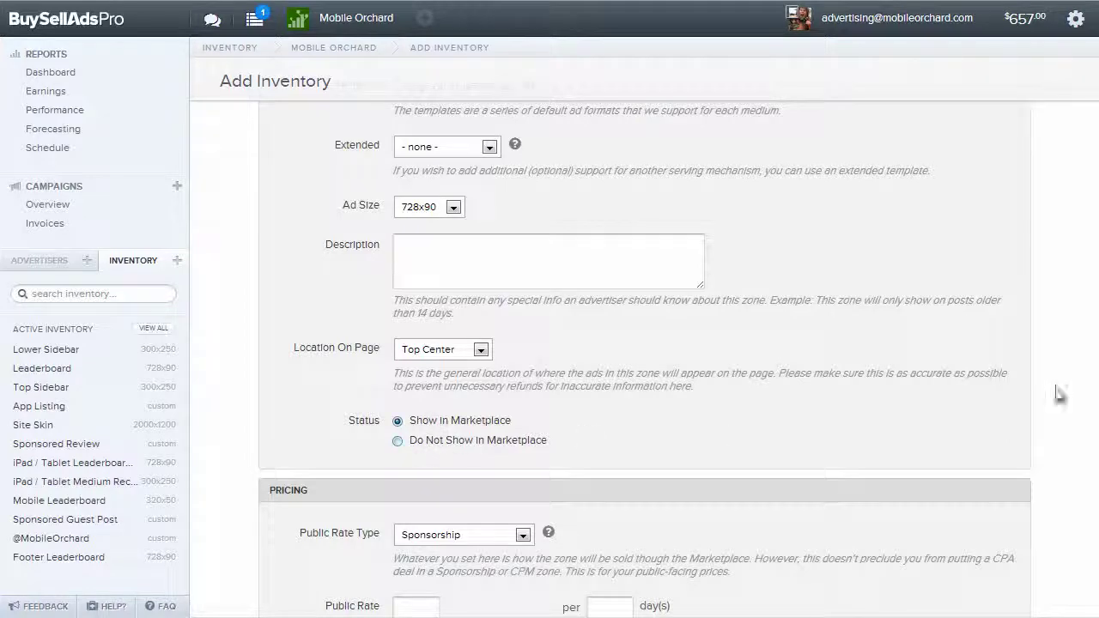
Price the zone by CPM with a public rate of 1.00, a minimum quantity of 10000 and 1 ad shown at a time.
scroll(505, 335, down, 5)
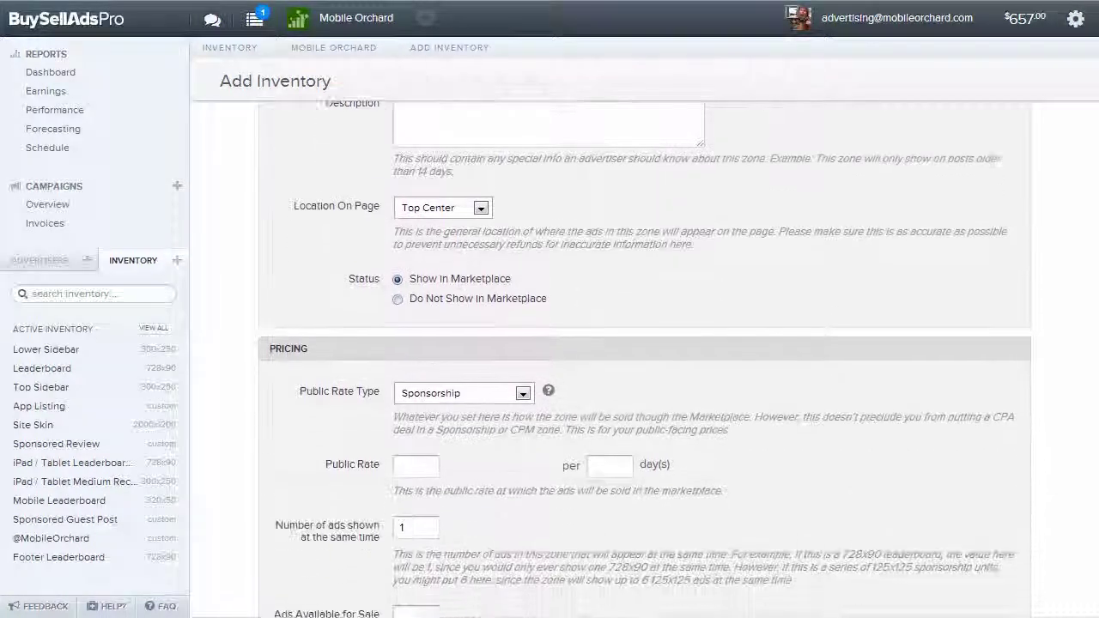
click(421, 206)
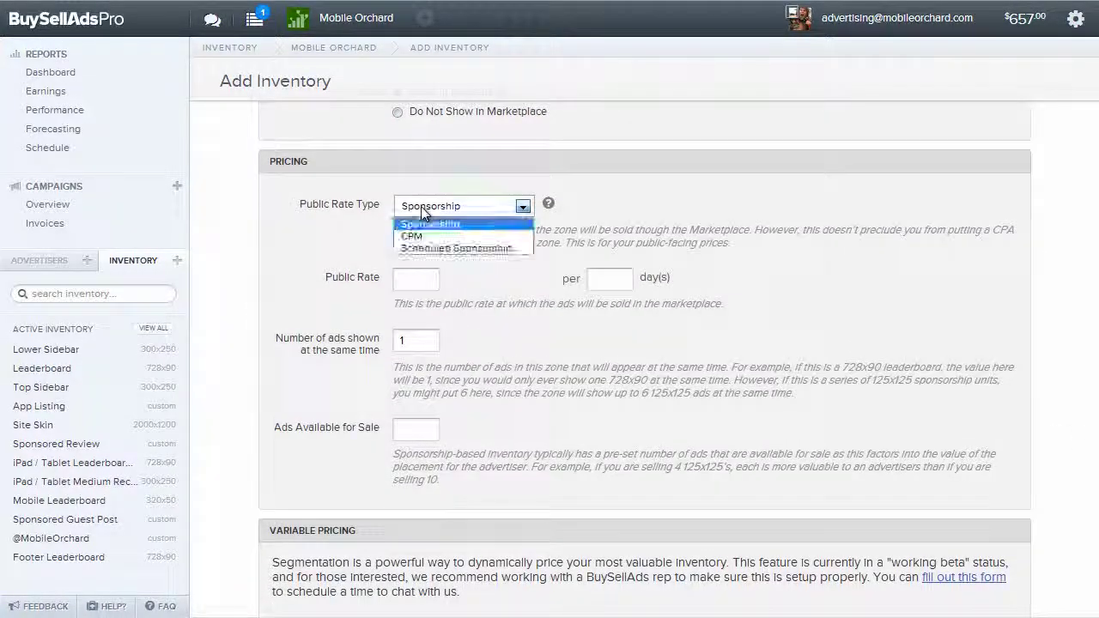
click(417, 236)
click(423, 284)
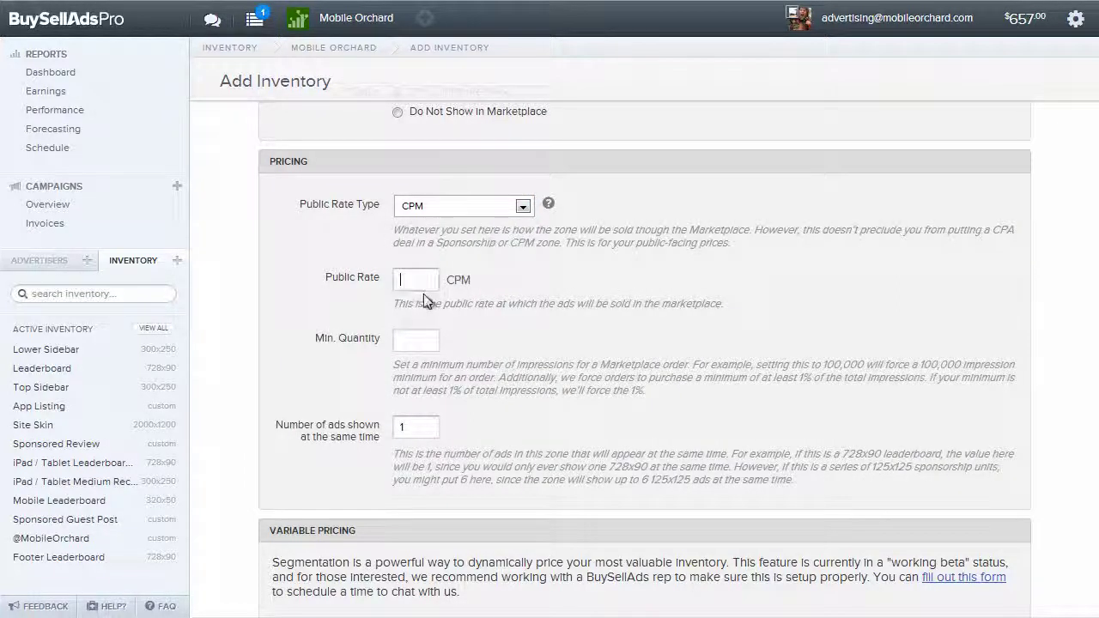
text(1.00)
text(10)
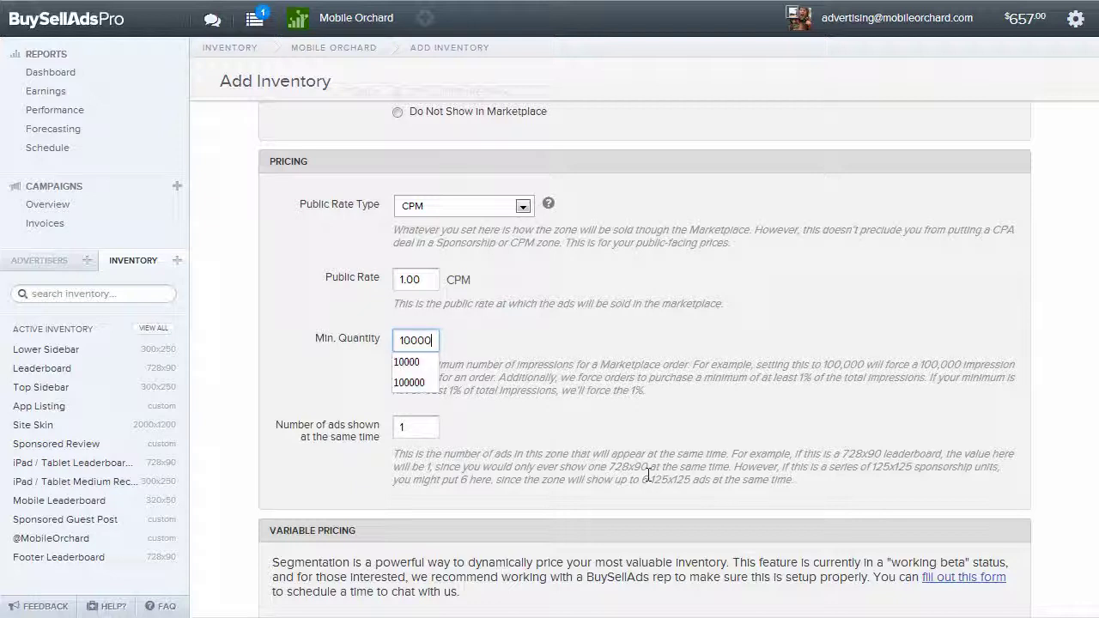
text(000)
click(620, 401)
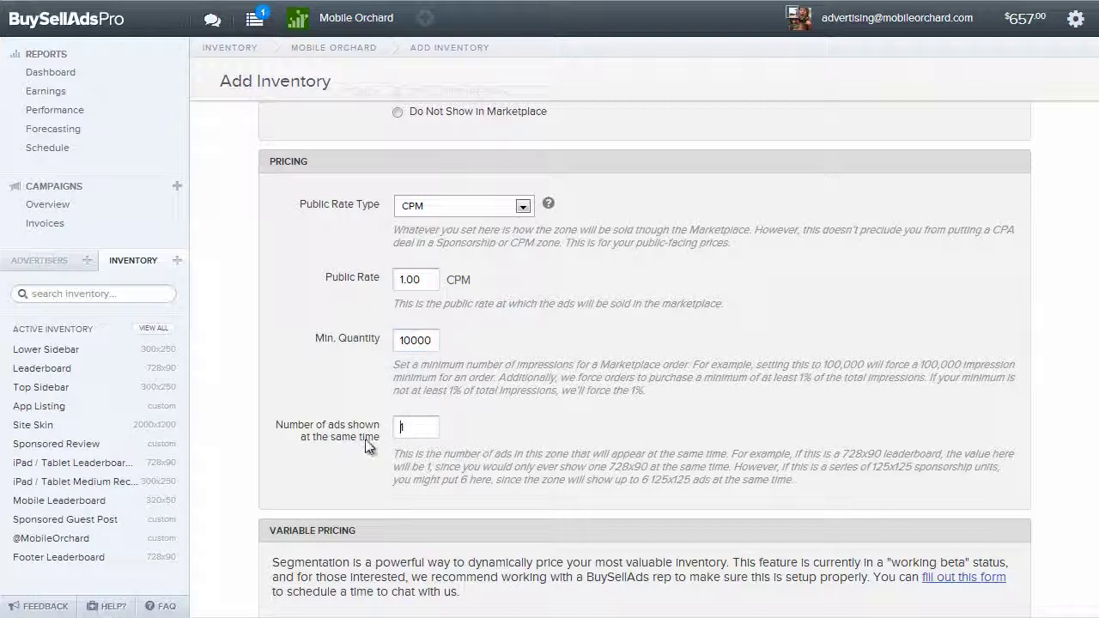
text(1)
scroll(662, 430, down, 3)
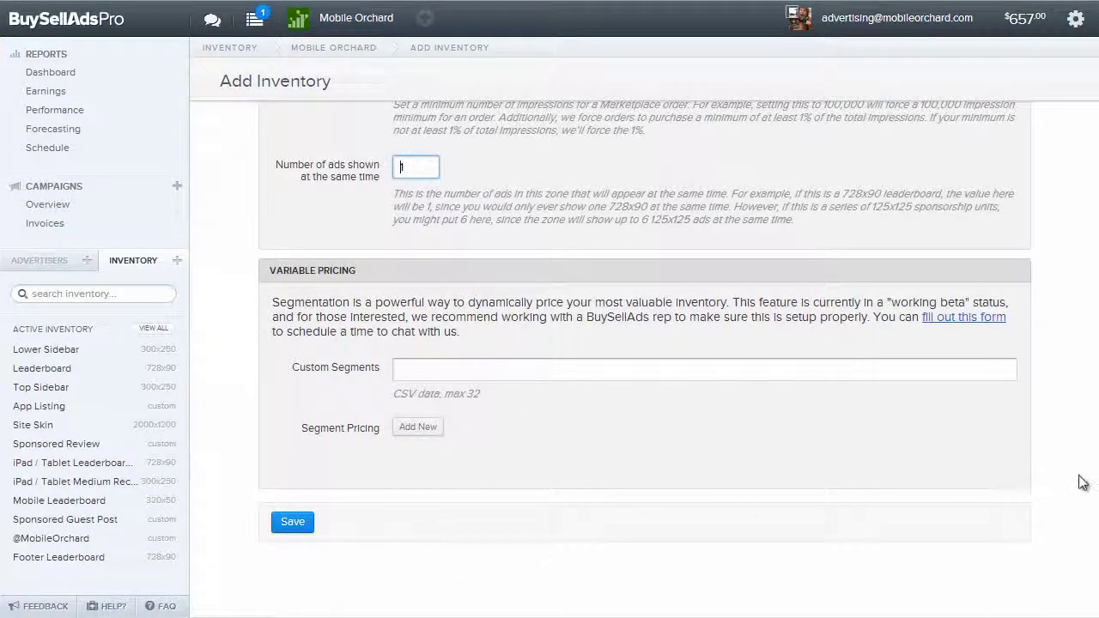
Set the zone's status to Do Not Show in Marketplace and save the new zone.
scroll(1083, 482, up, 10)
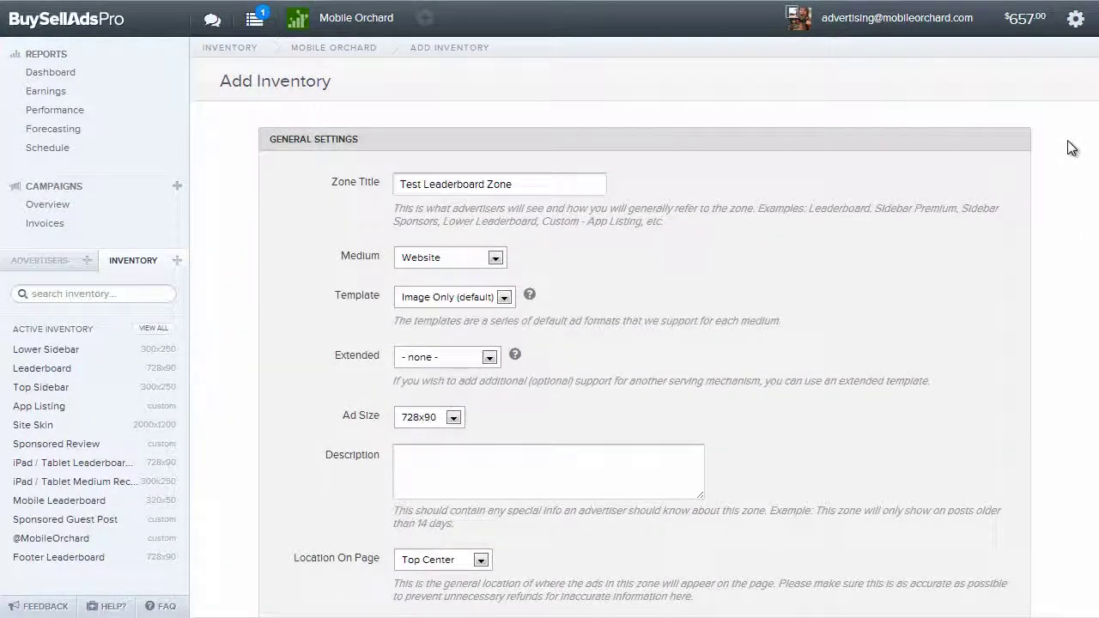
scroll(1080, 215, down, 3)
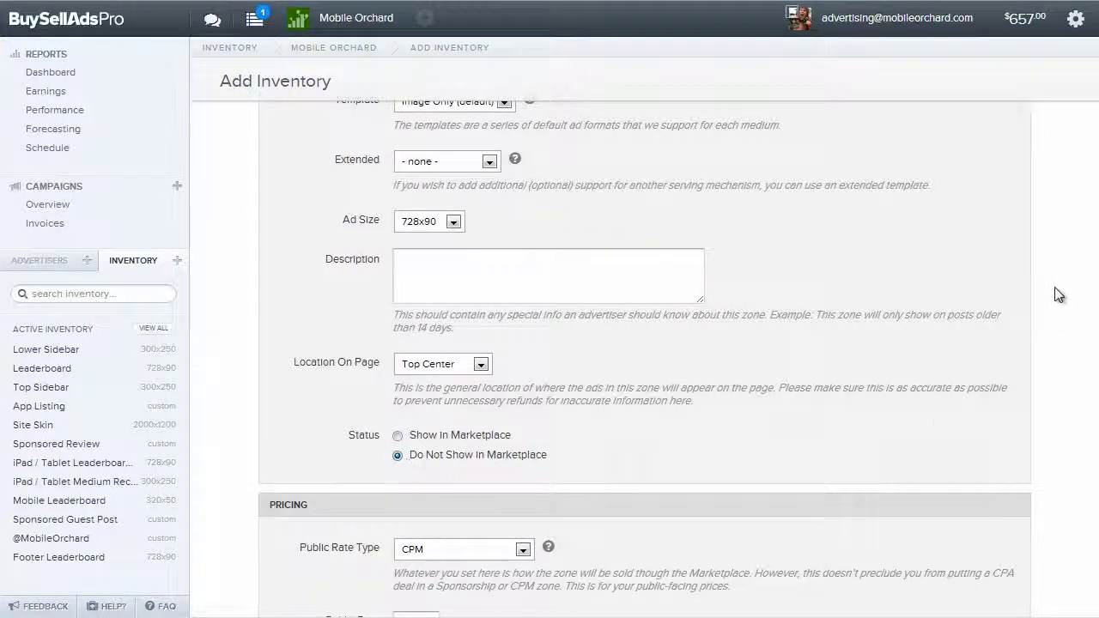
scroll(644, 361, down, 5)
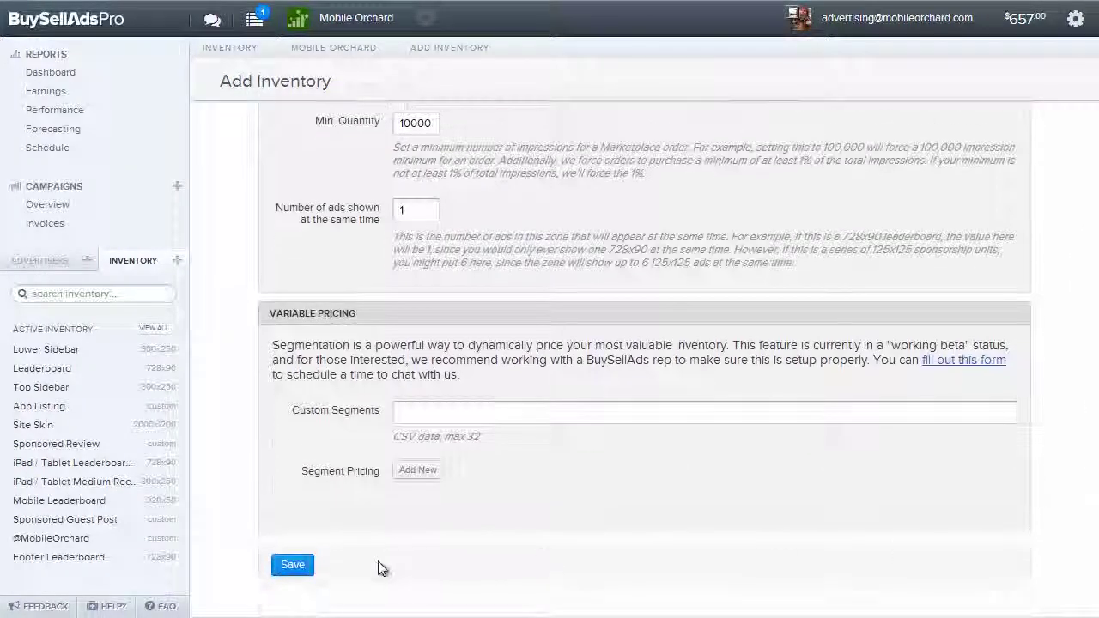
click(293, 565)
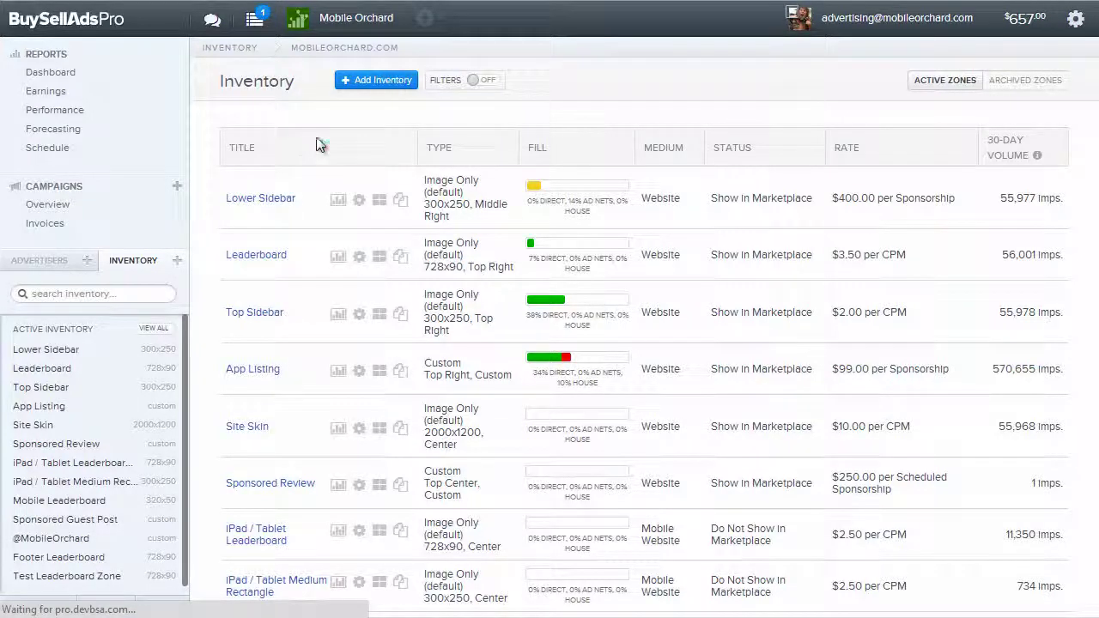
Find Test Leaderboard Zone in the inventory list and open its settings.
drag(1097, 249, 1093, 507)
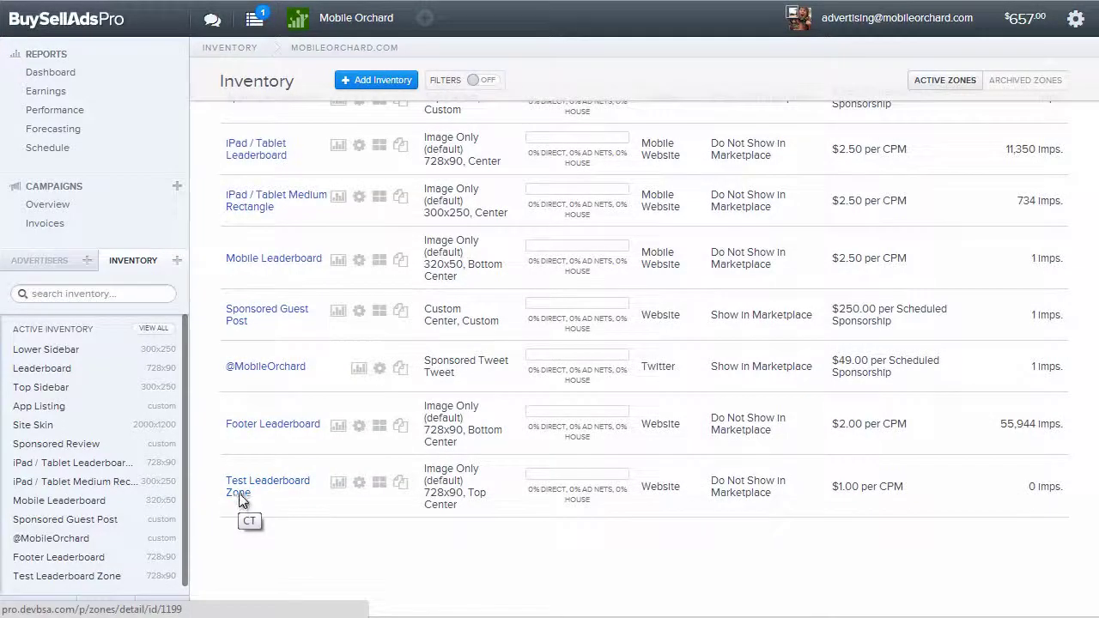
click(261, 495)
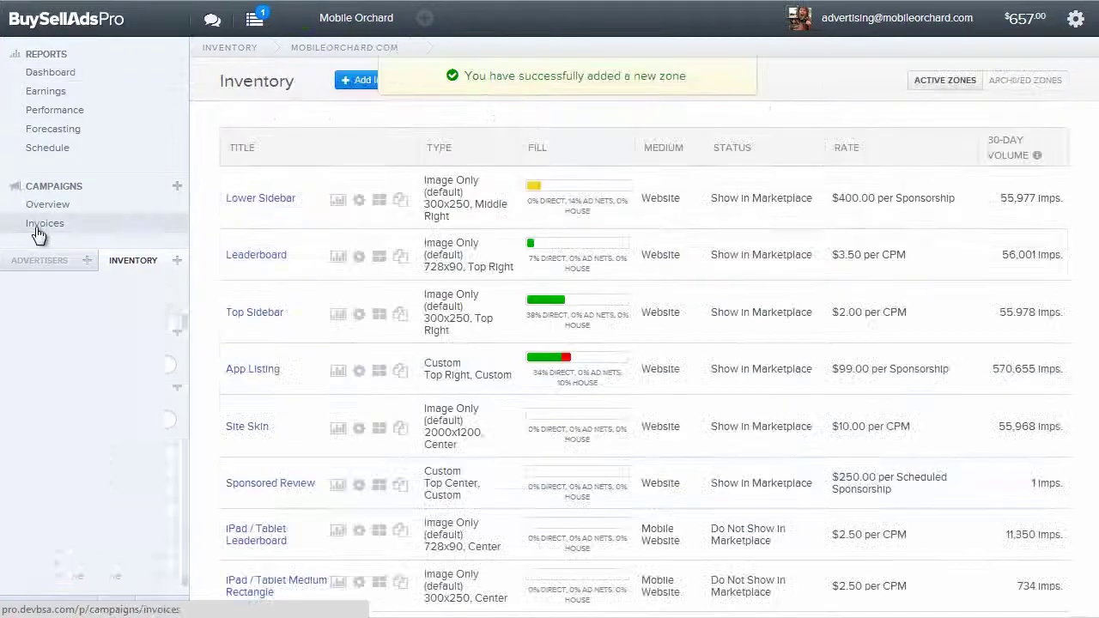
scroll(314, 466, down, 5)
scroll(316, 462, down, 3)
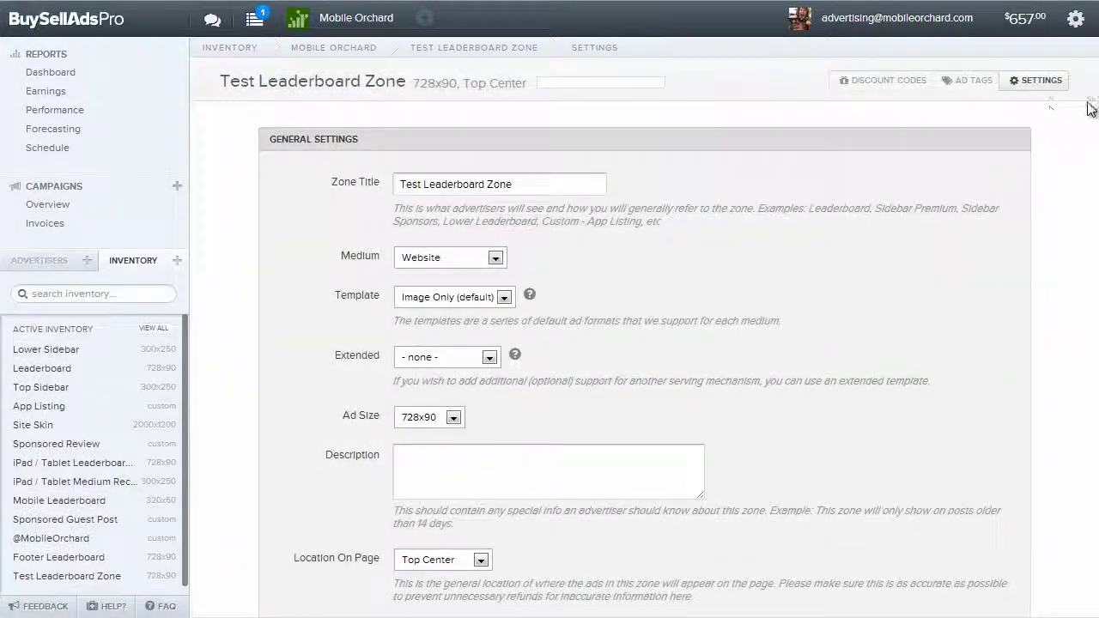
Change Test Leaderboard Zone's status to Show in Marketplace and save the changes.
drag(1092, 108, 1097, 513)
scroll(1091, 512, up, 10)
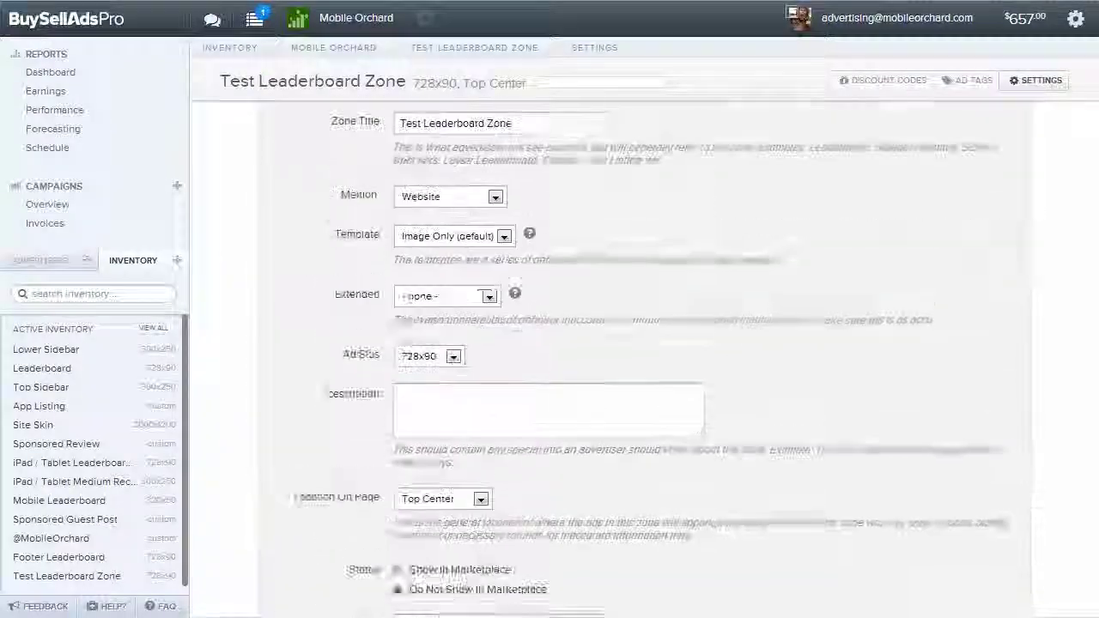
scroll(518, 393, down, 6)
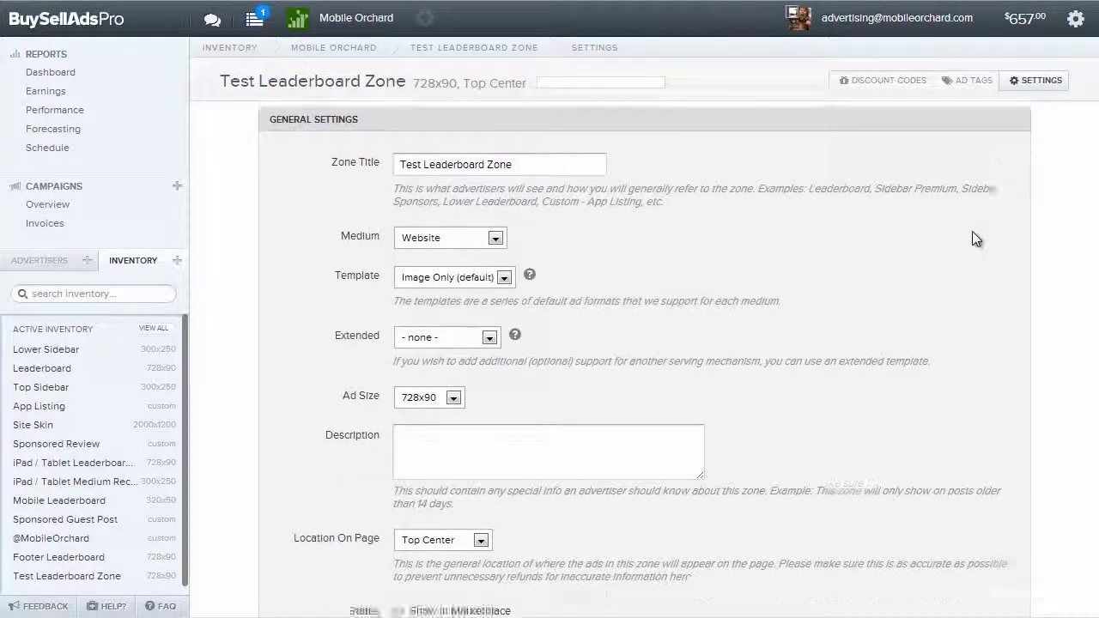
scroll(580, 387, down, 8)
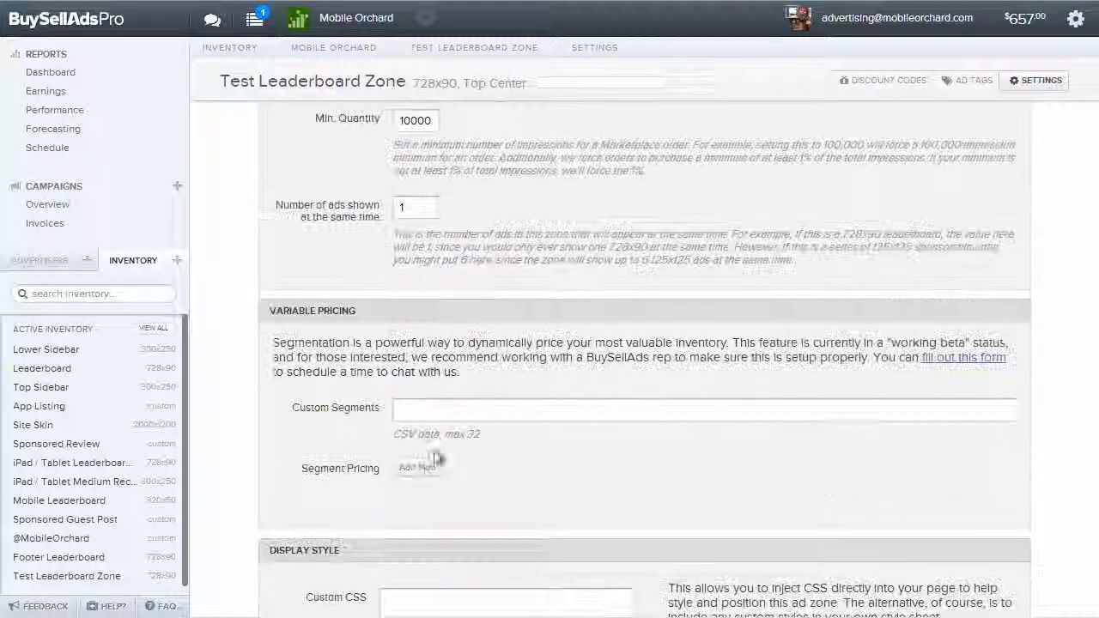
click(292, 448)
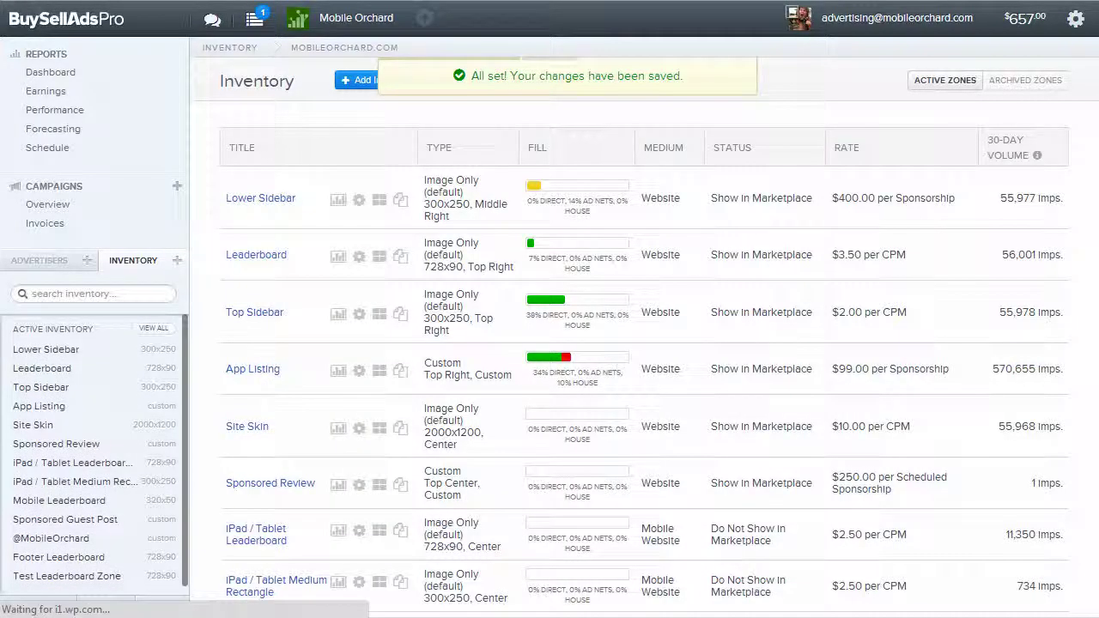
Open the ad tags for Test Leaderboard Zone and highlight the main head snippet, followed by the HTML5 zone snippet.
scroll(1093, 352, down, 5)
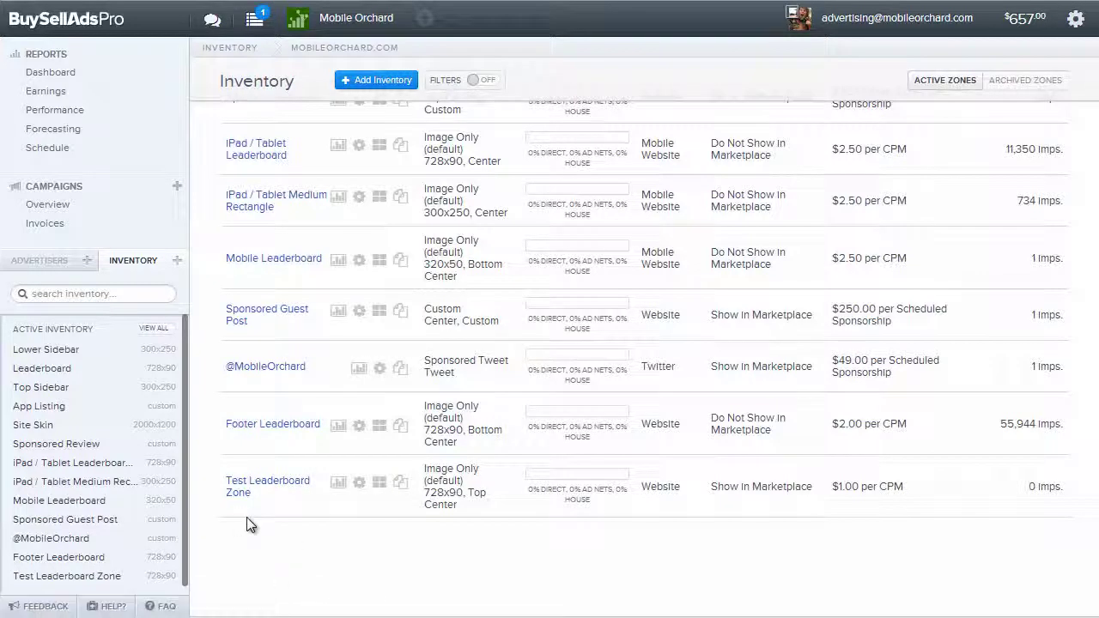
click(379, 485)
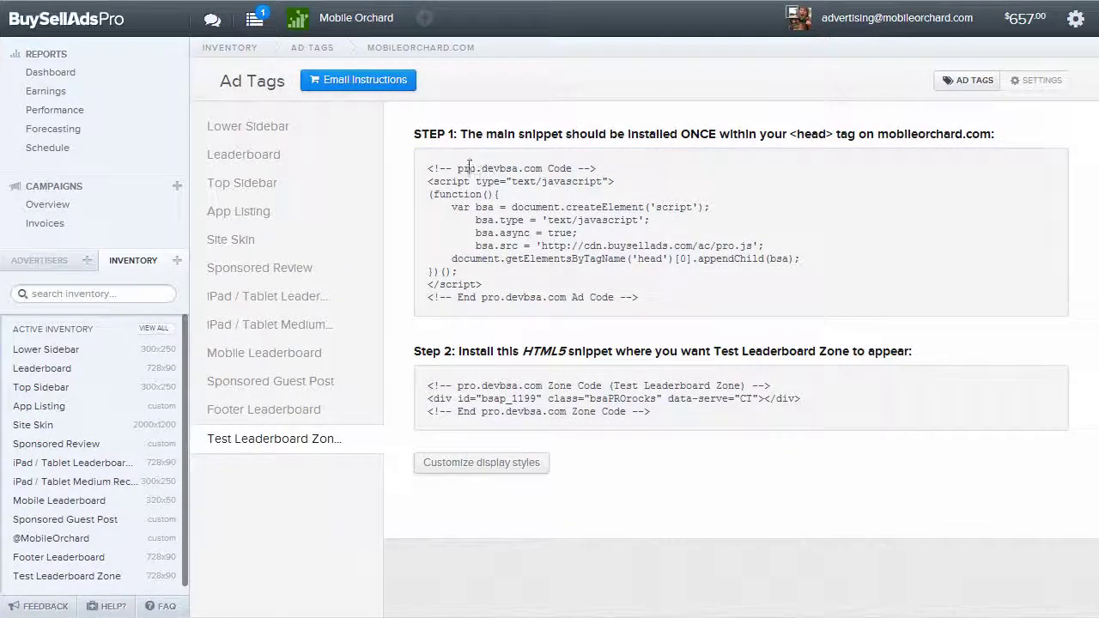
drag(428, 167, 683, 298)
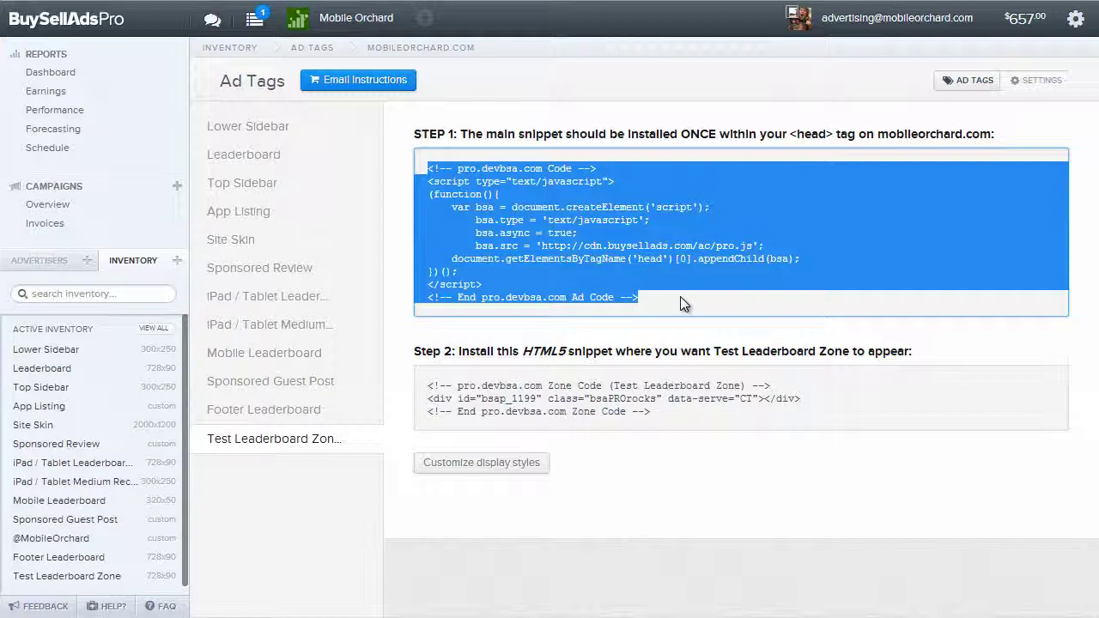
drag(653, 413, 429, 386)
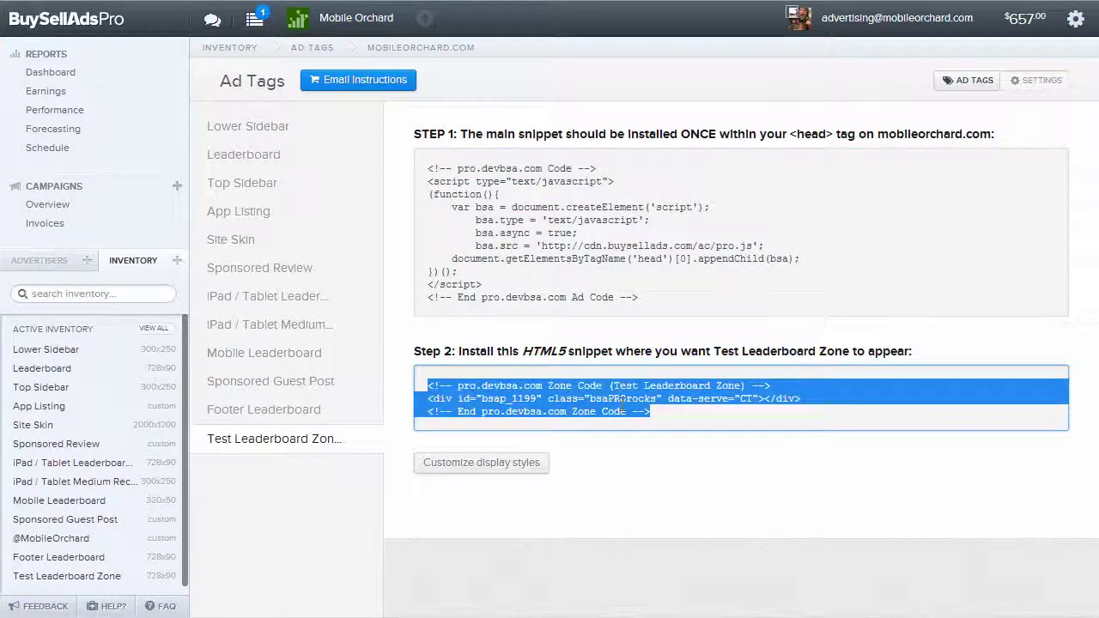
drag(655, 416, 422, 377)
View the Sponsored Guest Post ad tags and highlight the main snippet, the zone snippet and its data-serve value for comparison.
click(312, 410)
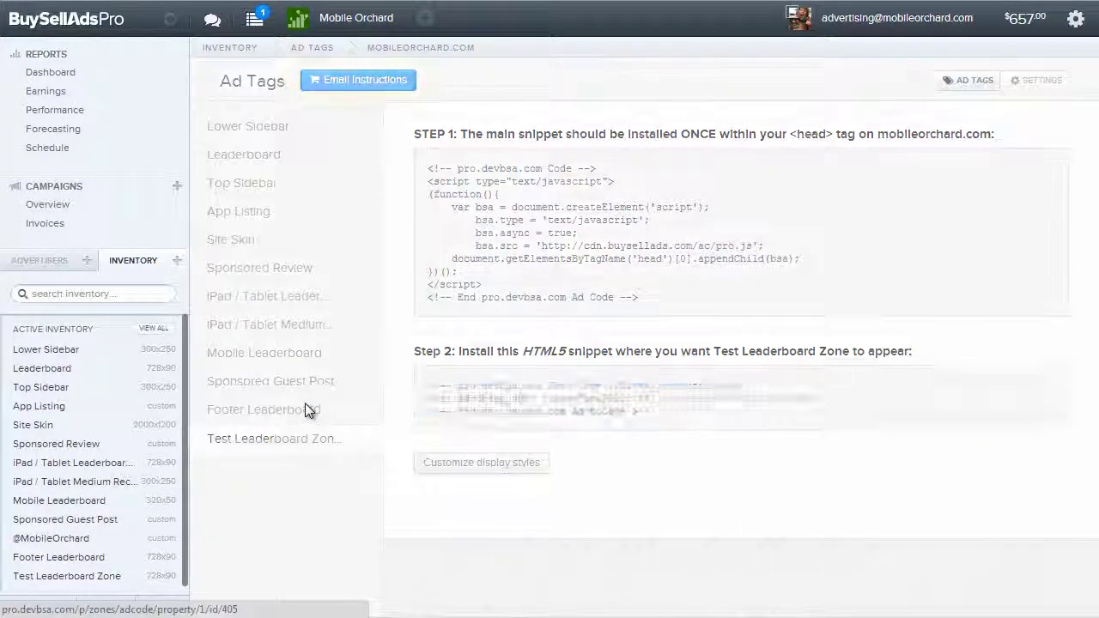
click(311, 381)
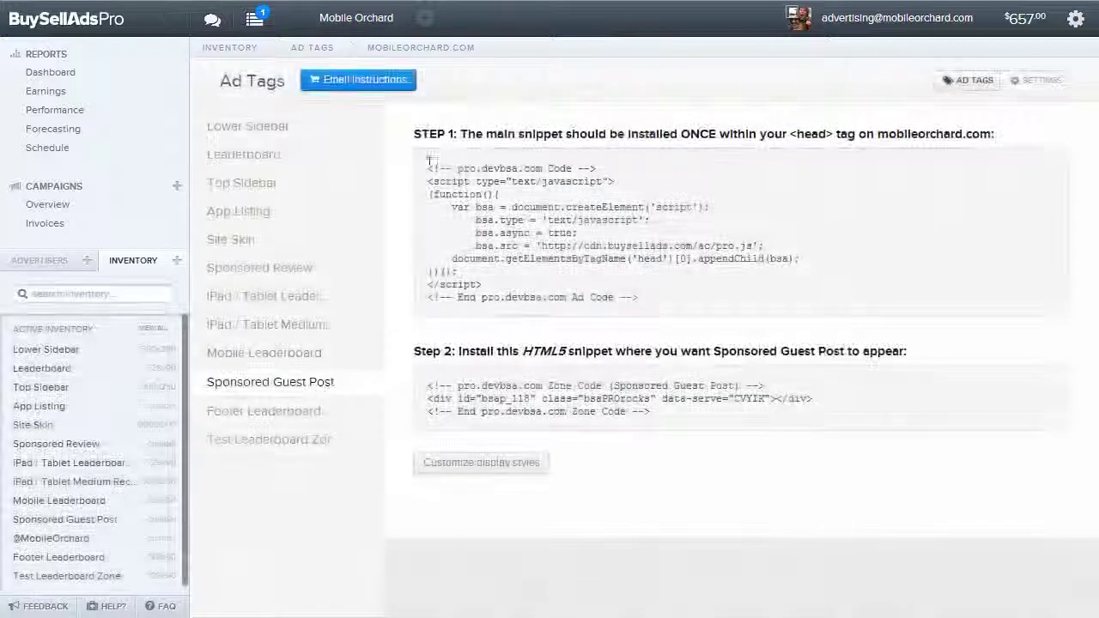
drag(428, 167, 691, 296)
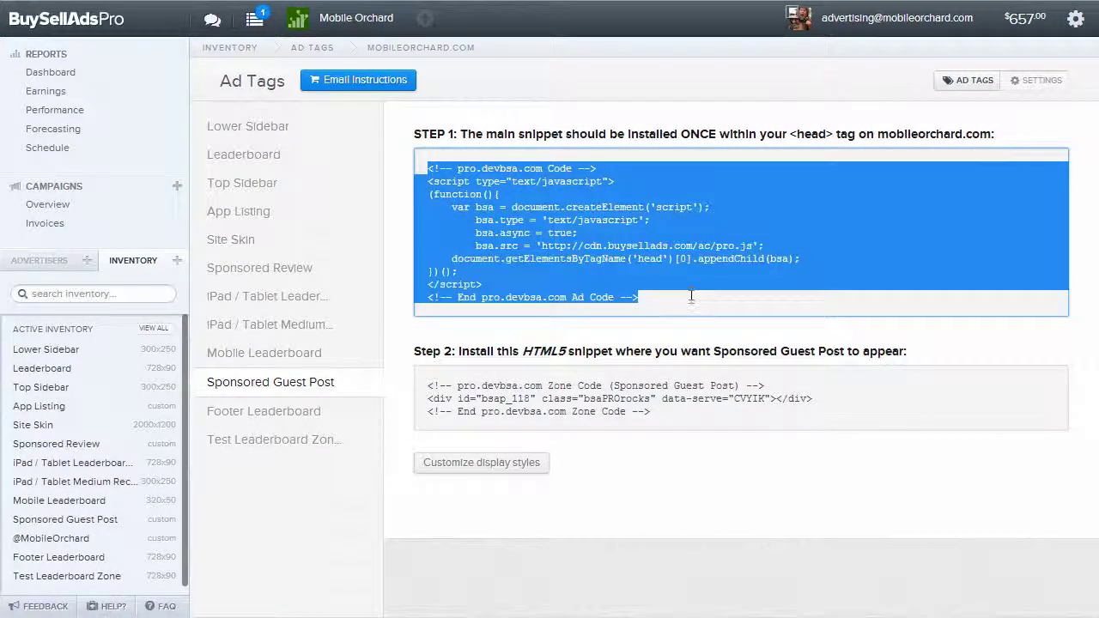
drag(651, 412, 425, 384)
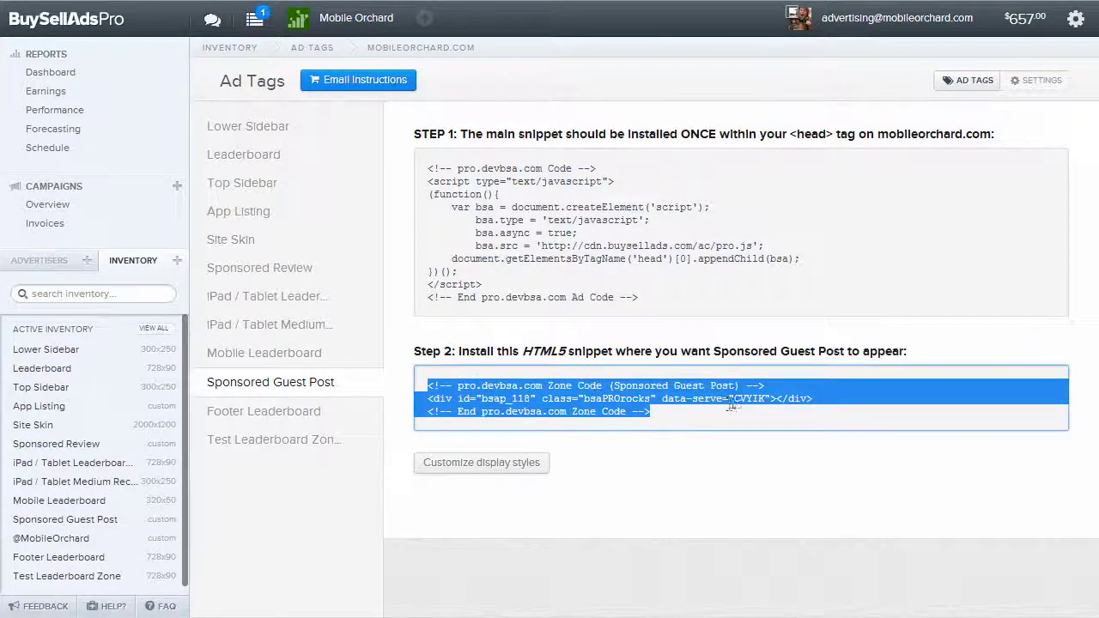
click(750, 404)
Return to the Test Leaderboard Zone ad tags and select its whole HTML5 zone snippet.
click(259, 414)
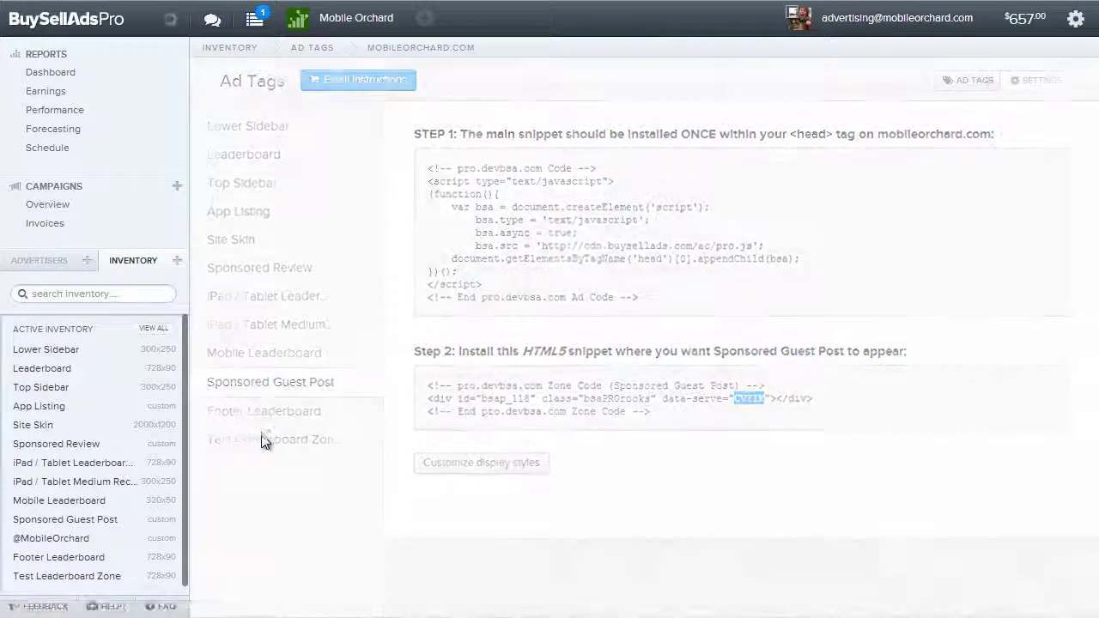
click(262, 441)
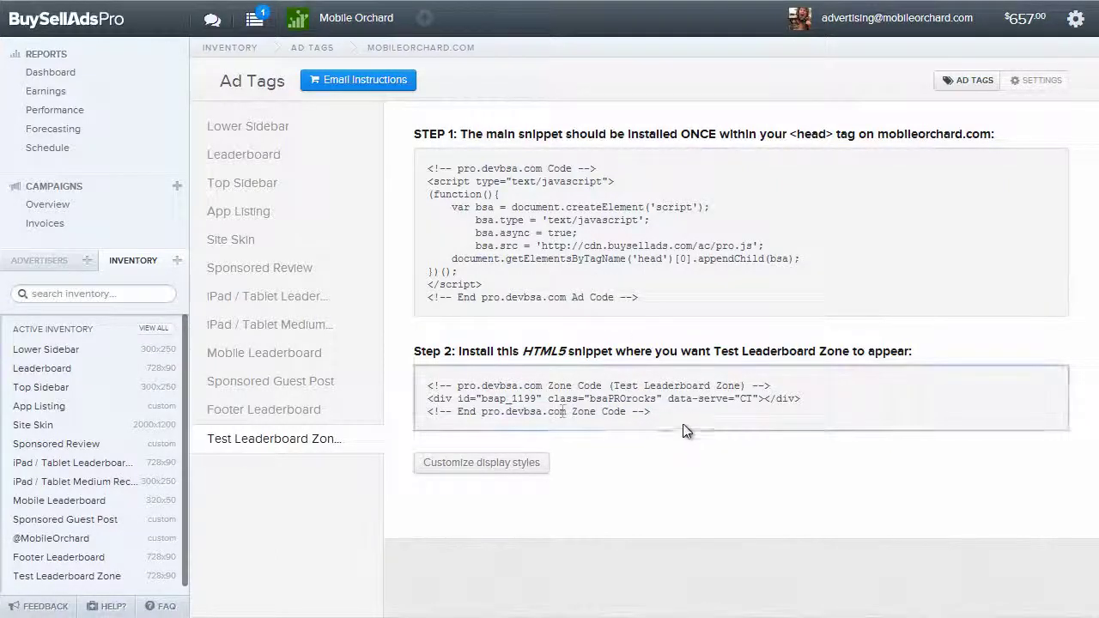
drag(651, 411, 429, 387)
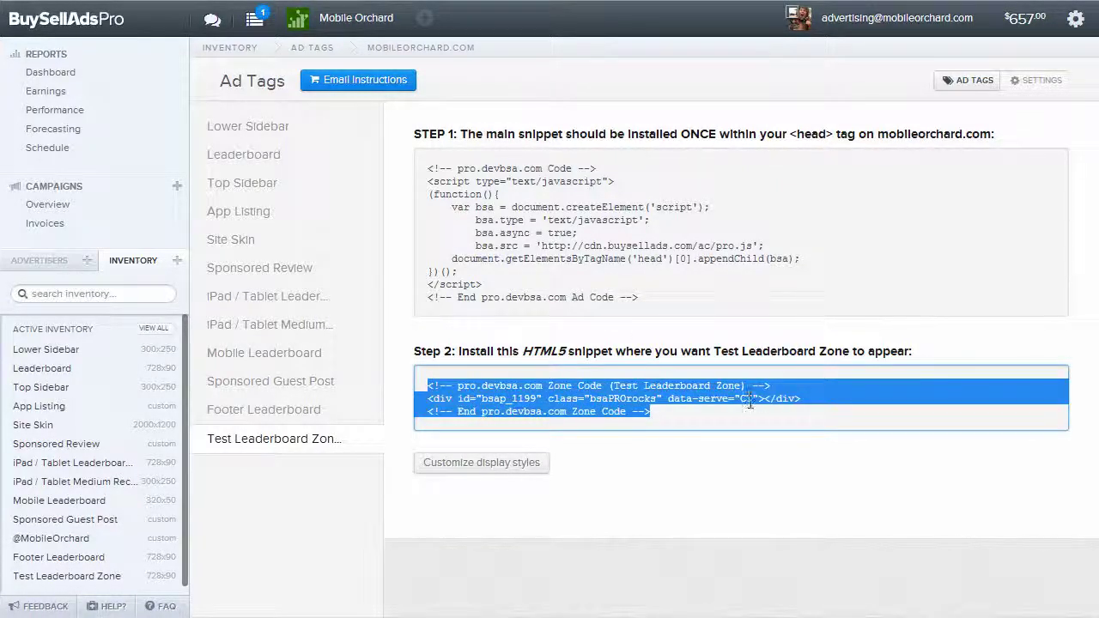
Deselect the zone snippet, go to the full inventory list and open the Lower Sidebar zone's ad tags from there.
click(687, 448)
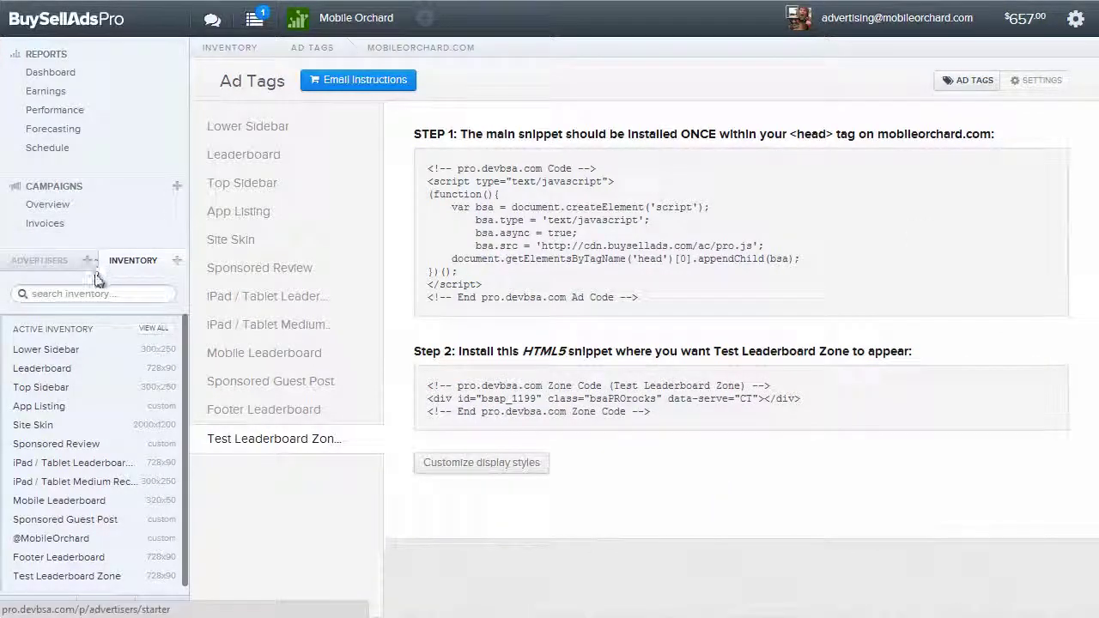
click(230, 49)
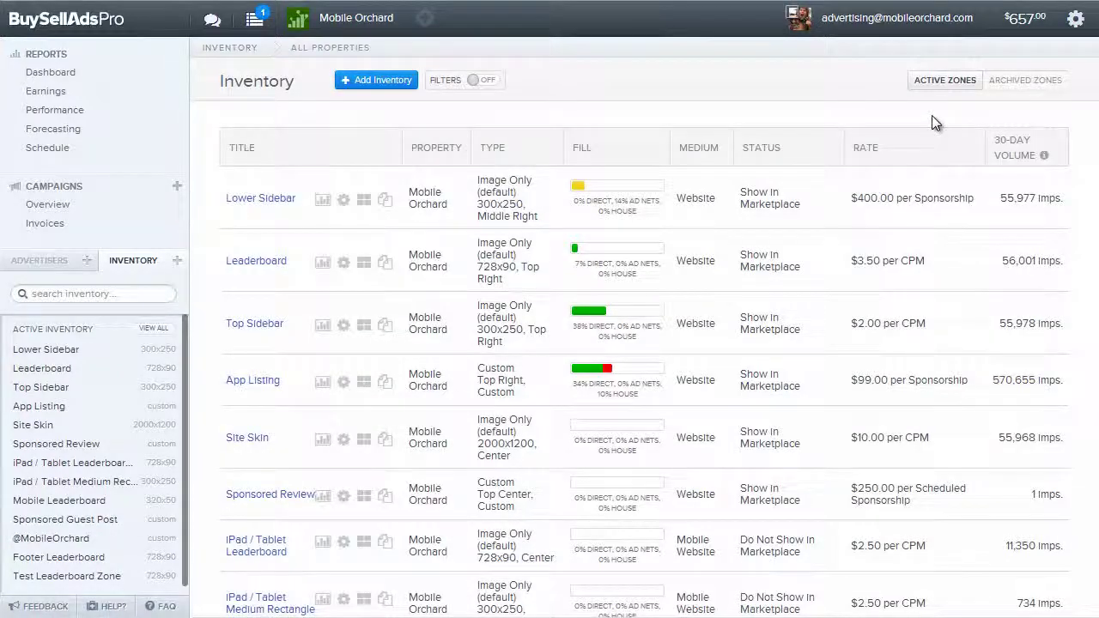
click(366, 200)
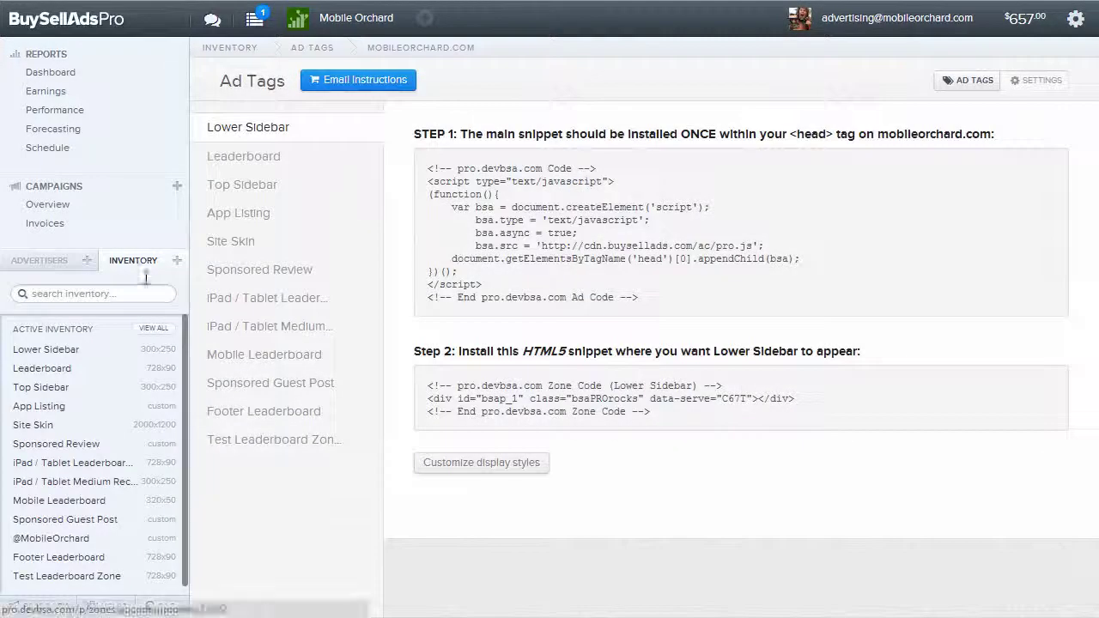
Open the Test Leaderboard Zone detail page from the active inventory and view its ad tags.
scroll(95, 541, down, 1)
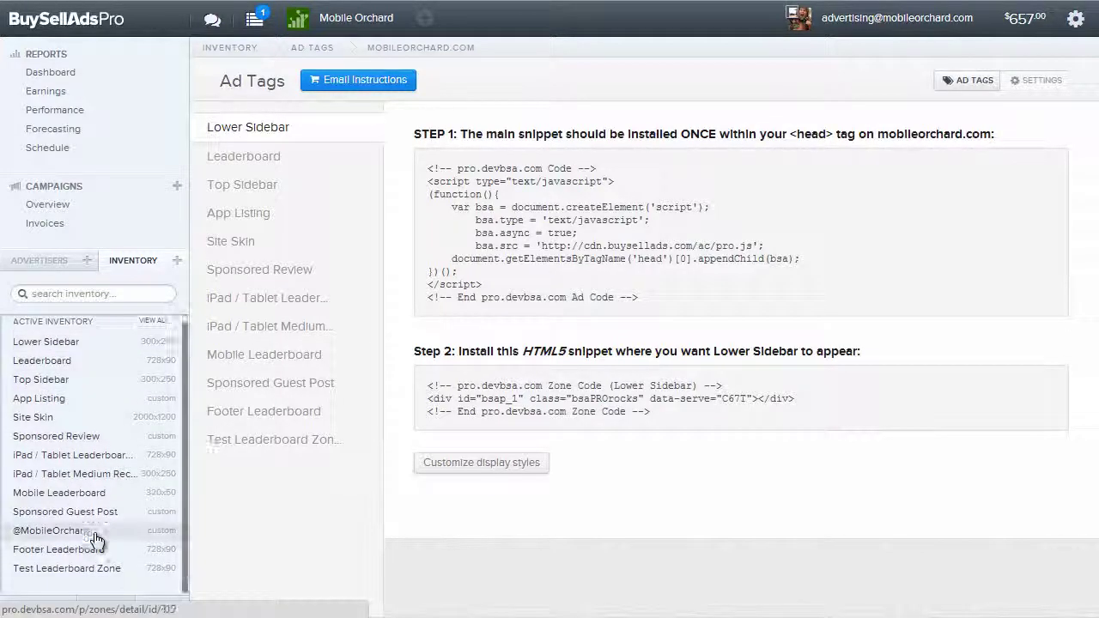
click(47, 569)
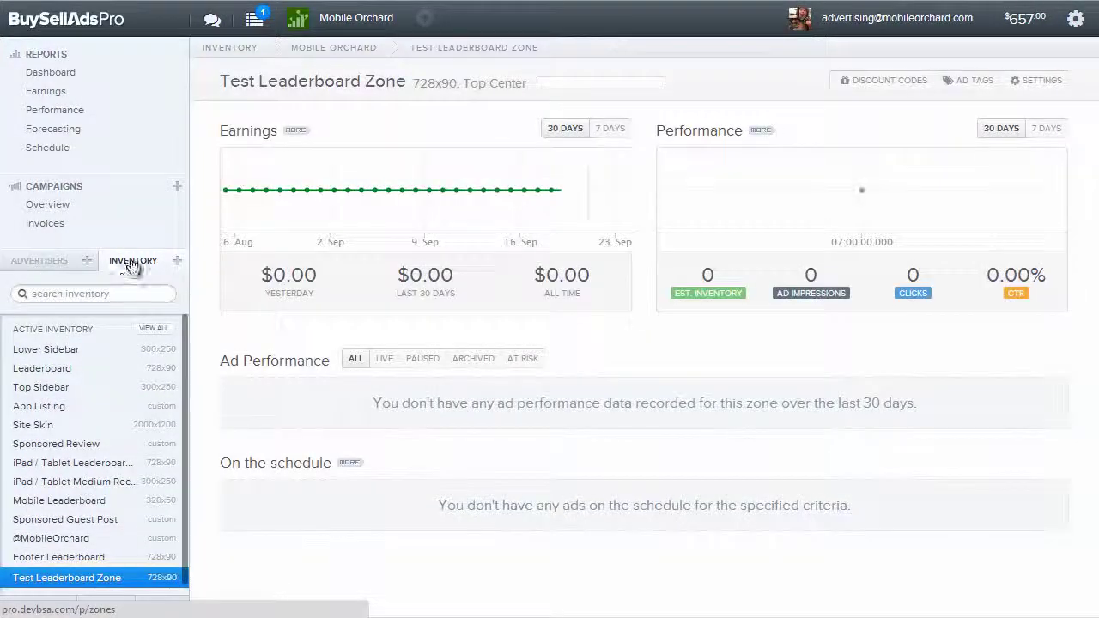
click(59, 586)
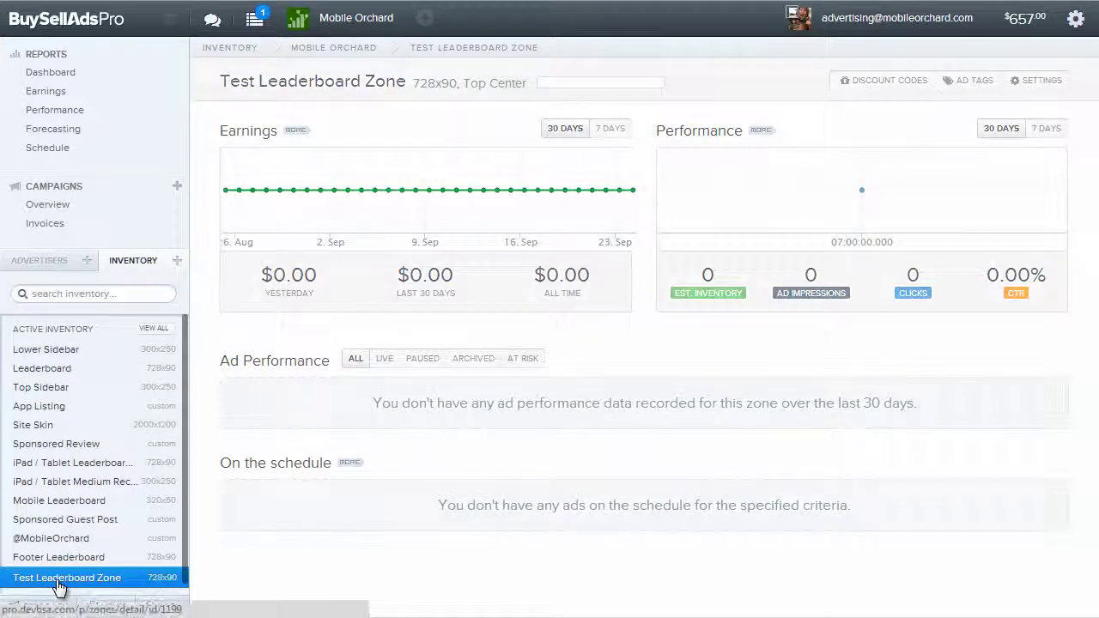
click(975, 84)
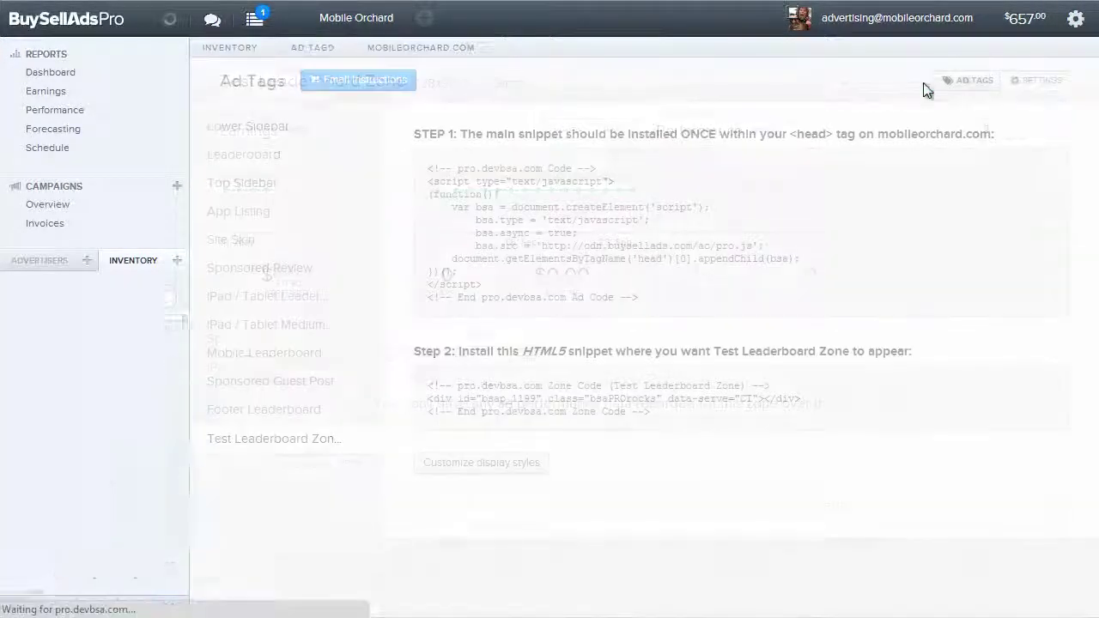